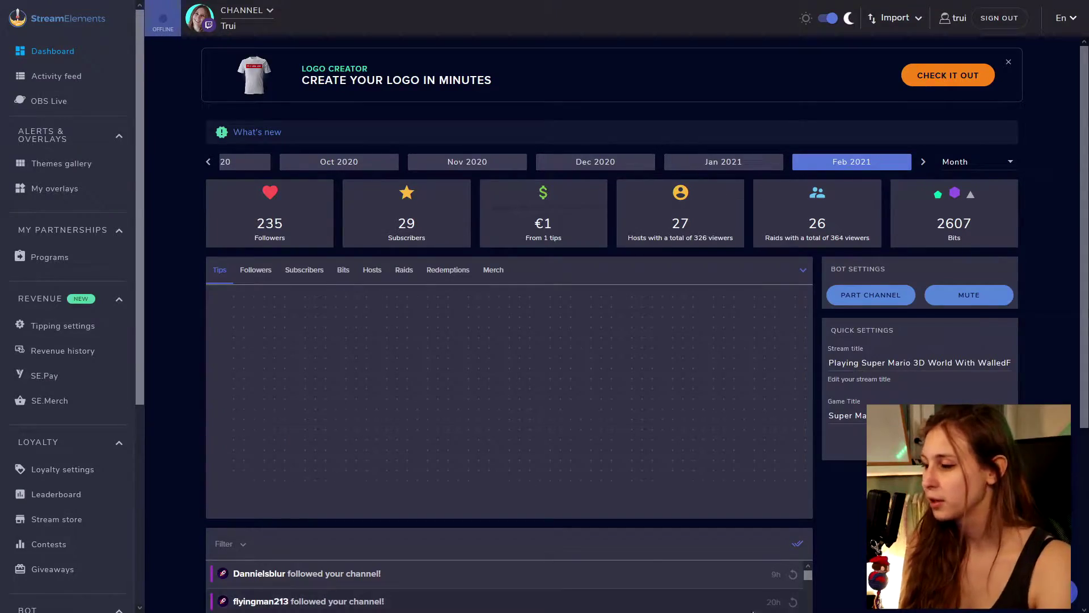
- Go to BOT > Chat commands > Custom commands and start adding a new command
{"action": "left_click_drag", "start_coordinate": [139, 305], "coordinate": [138, 457]}
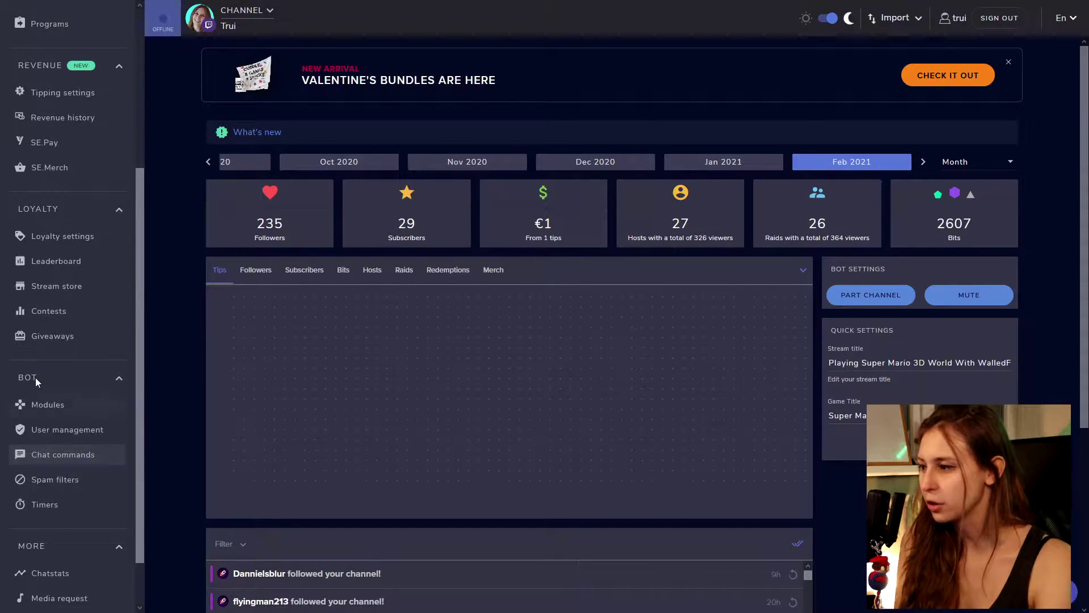
{"action": "left_click", "coordinate": [120, 379]}
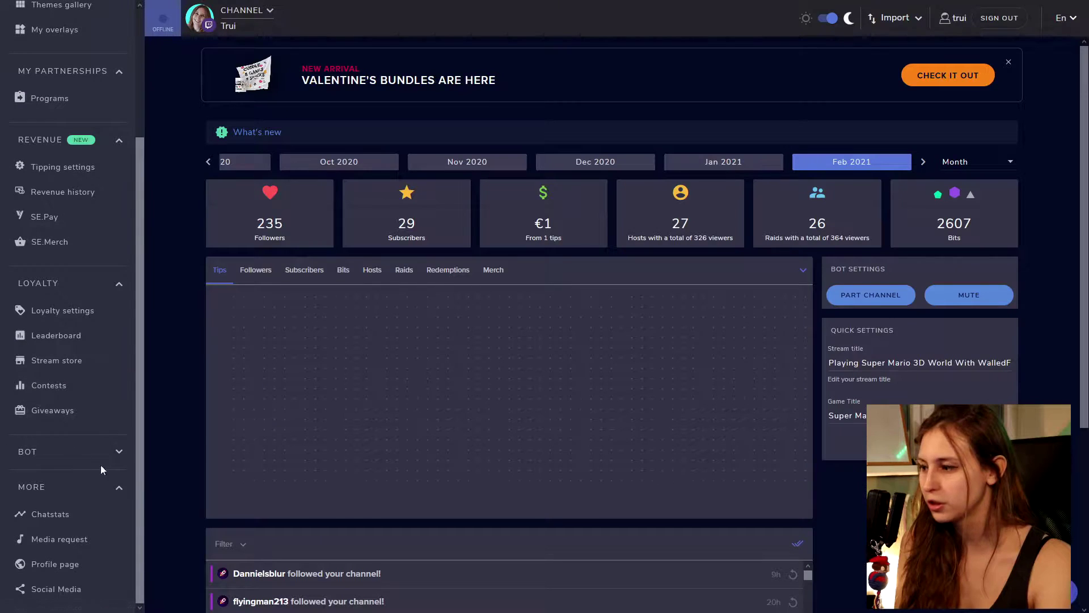
{"action": "left_click", "coordinate": [114, 453]}
{"action": "left_click", "coordinate": [64, 521]}
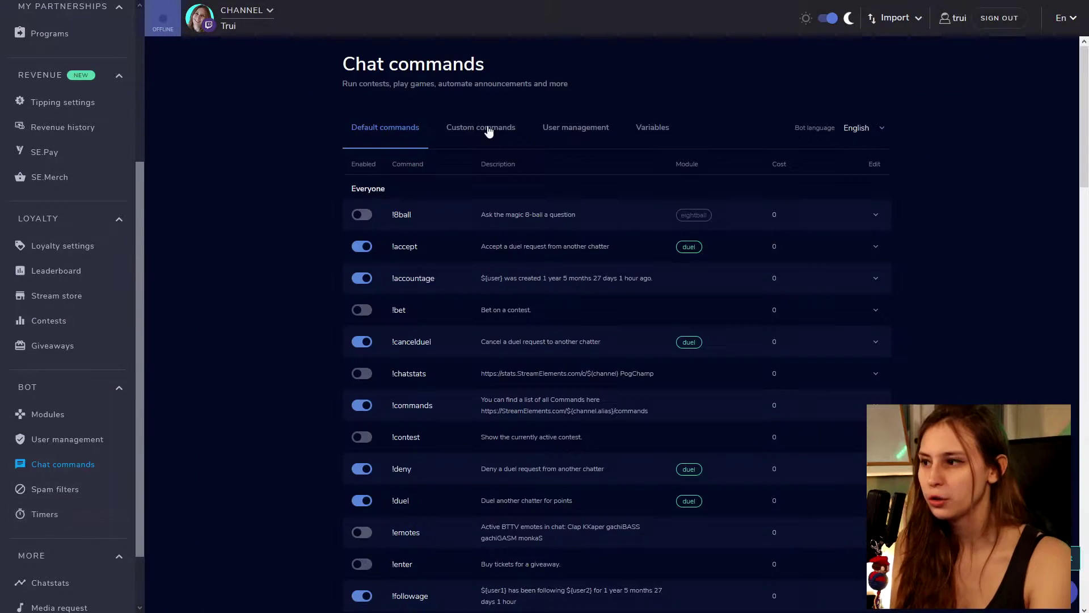
{"action": "left_click", "coordinate": [489, 132]}
{"action": "left_click", "coordinate": [817, 169]}
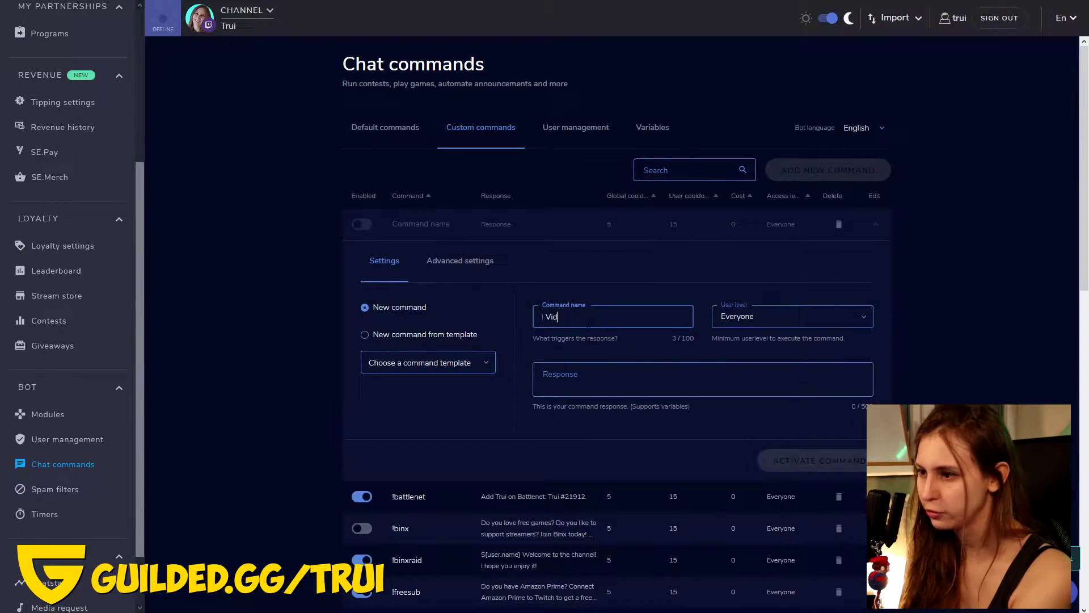
- Name the command Video with the decapi latest_video customapi response, and copy the YouTube channel ID
{"action": "type", "text": "eo"}
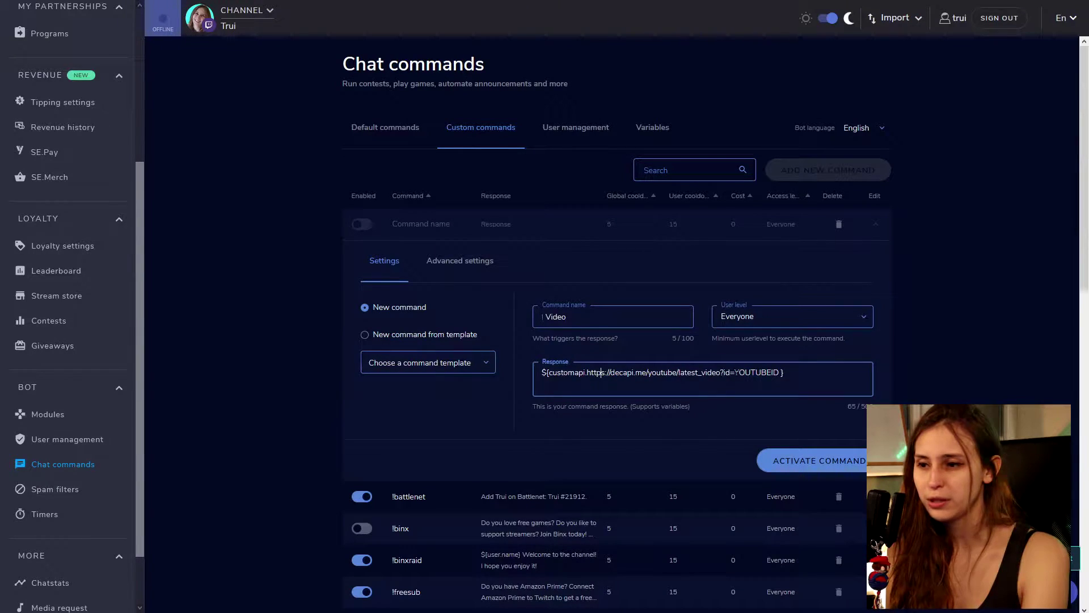
{"action": "double_click", "coordinate": [759, 372]}
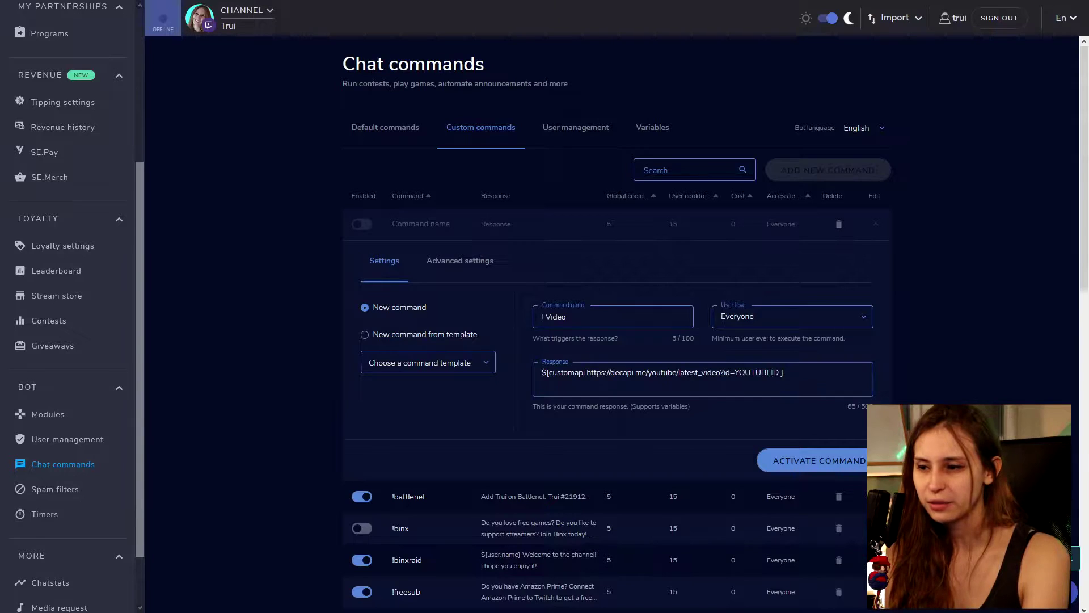
{"action": "left_click", "coordinate": [787, 374]}
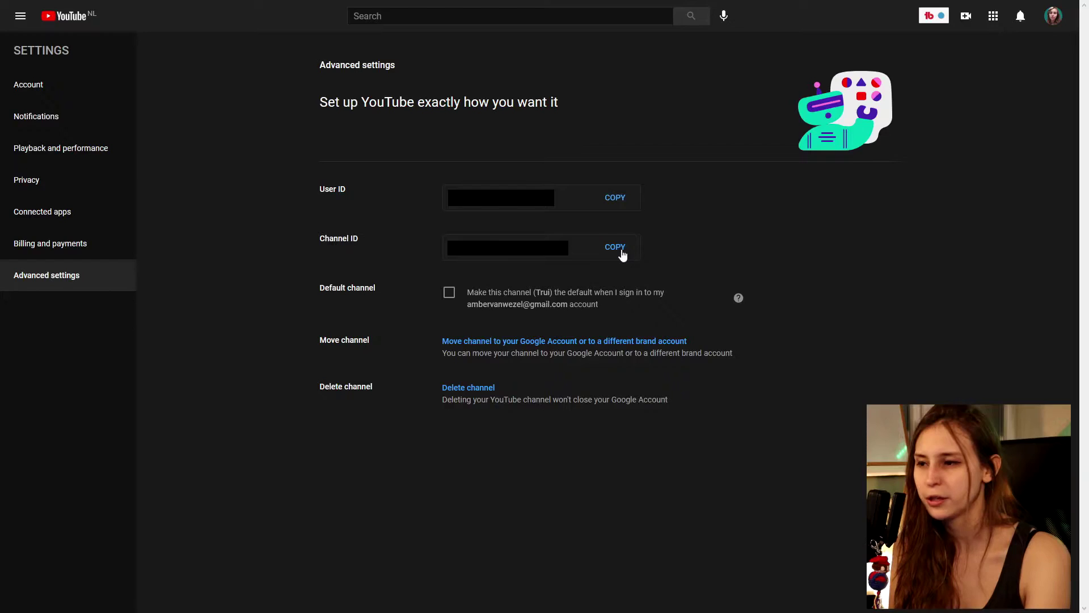
{"action": "left_click", "coordinate": [616, 248]}
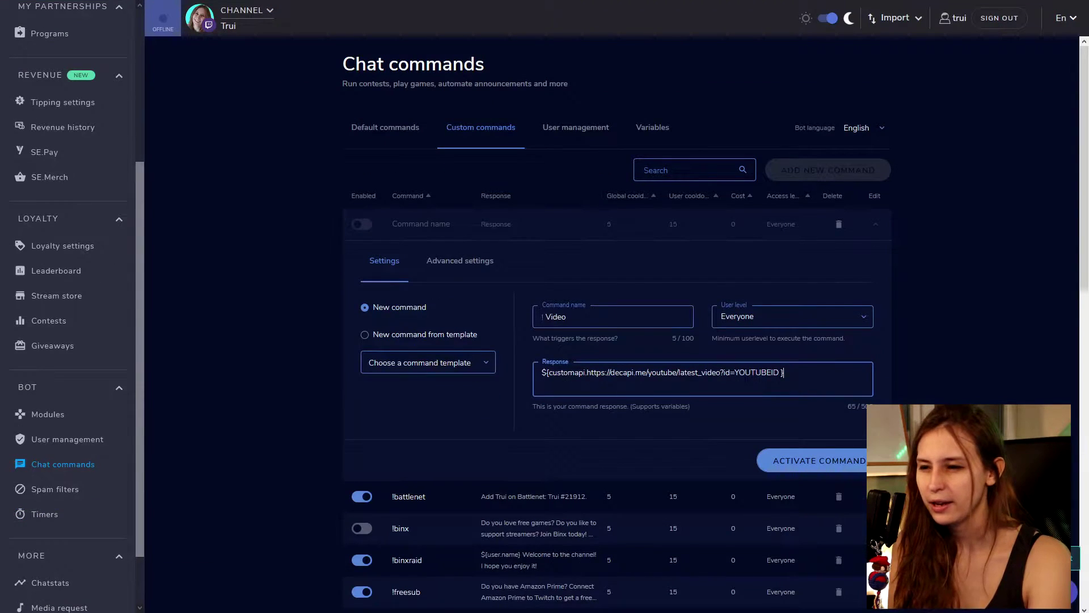
- Paste the channel ID into the response, prepend the announcement text, and activate !Video
{"action": "right_click", "coordinate": [738, 373]}
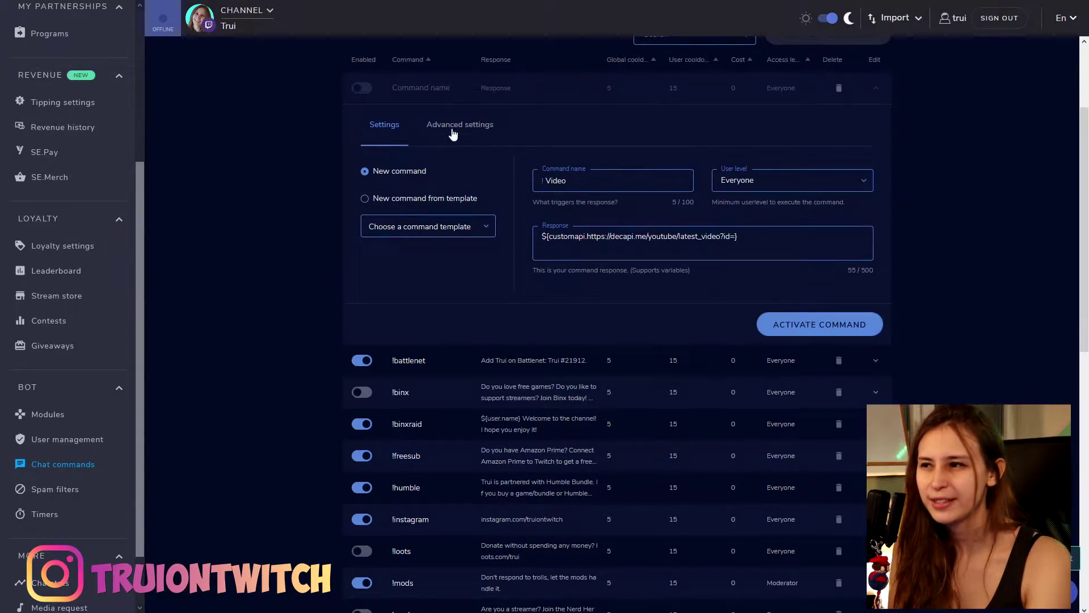
{"action": "left_click", "coordinate": [453, 126]}
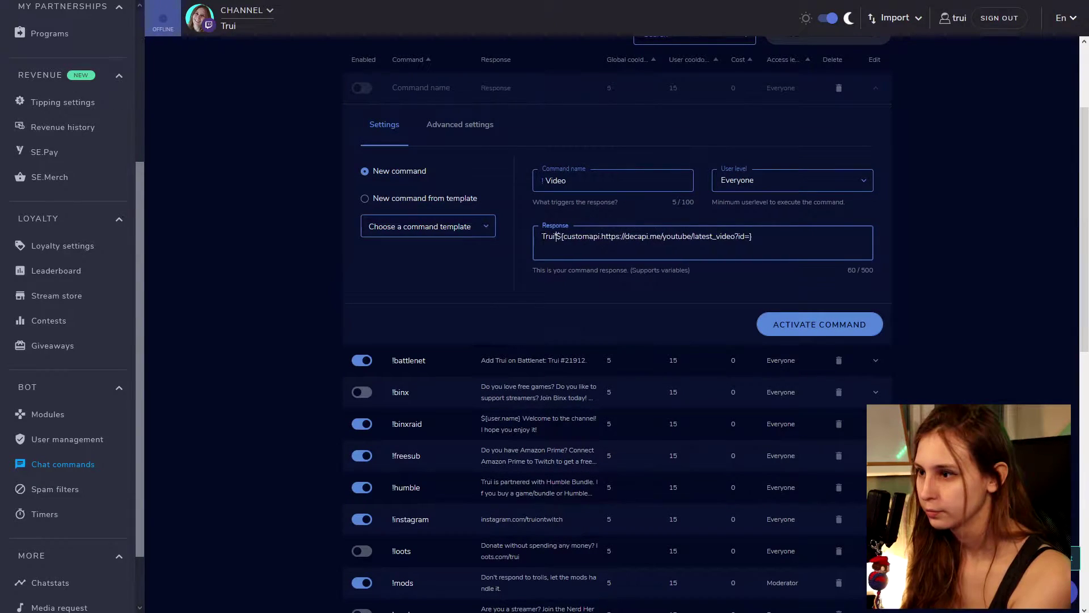
{"action": "type", "text": "test YouTube video is"}
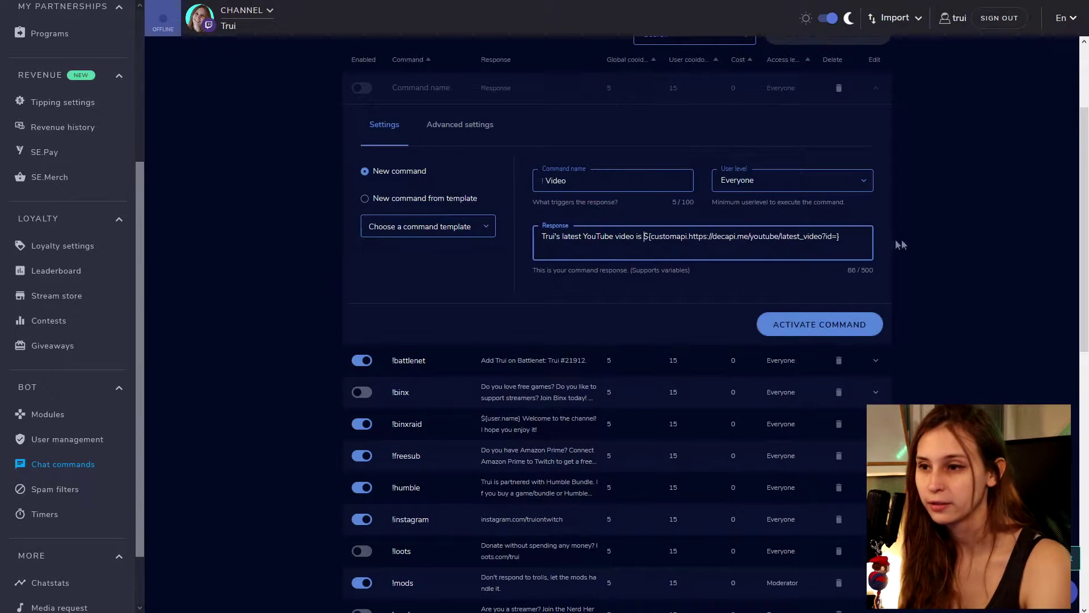
{"action": "left_click", "coordinate": [776, 326]}
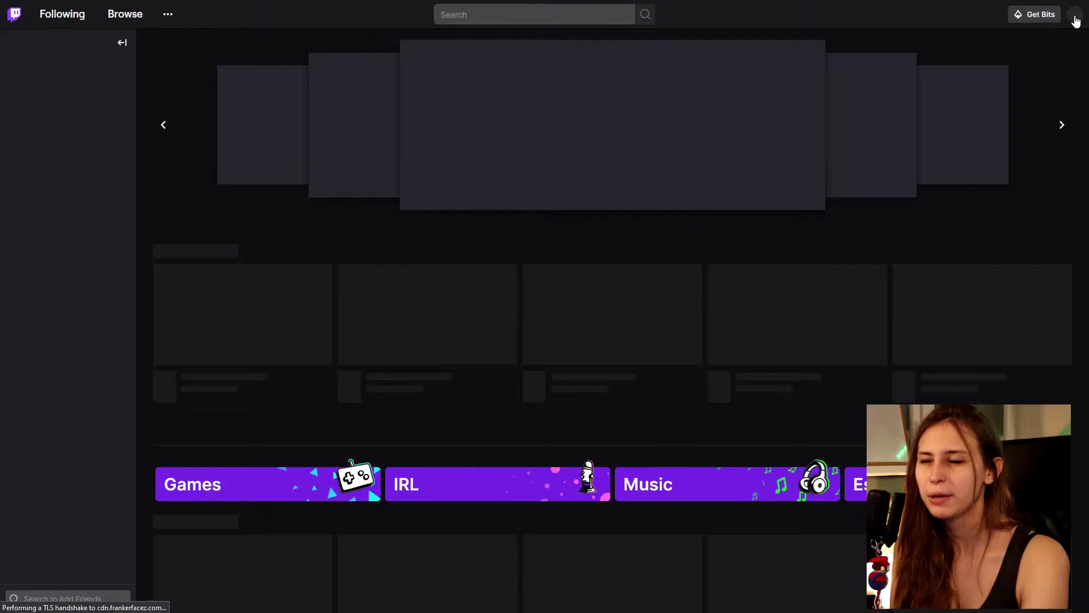
{"action": "left_click", "coordinate": [1074, 15]}
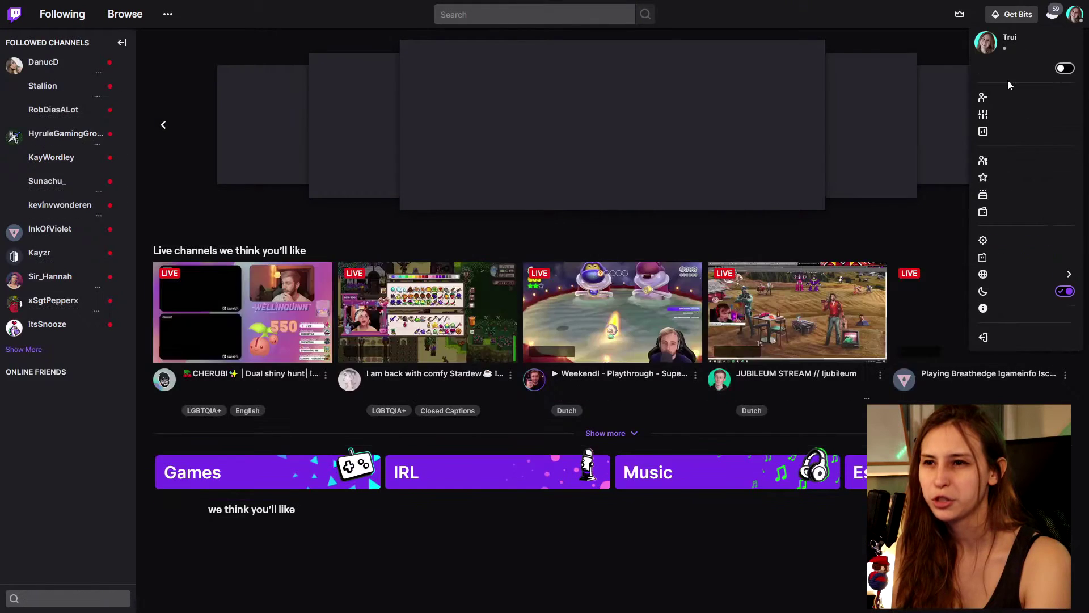
- Send !video in your Twitch channel's stream chat
{"action": "left_click", "coordinate": [1008, 80]}
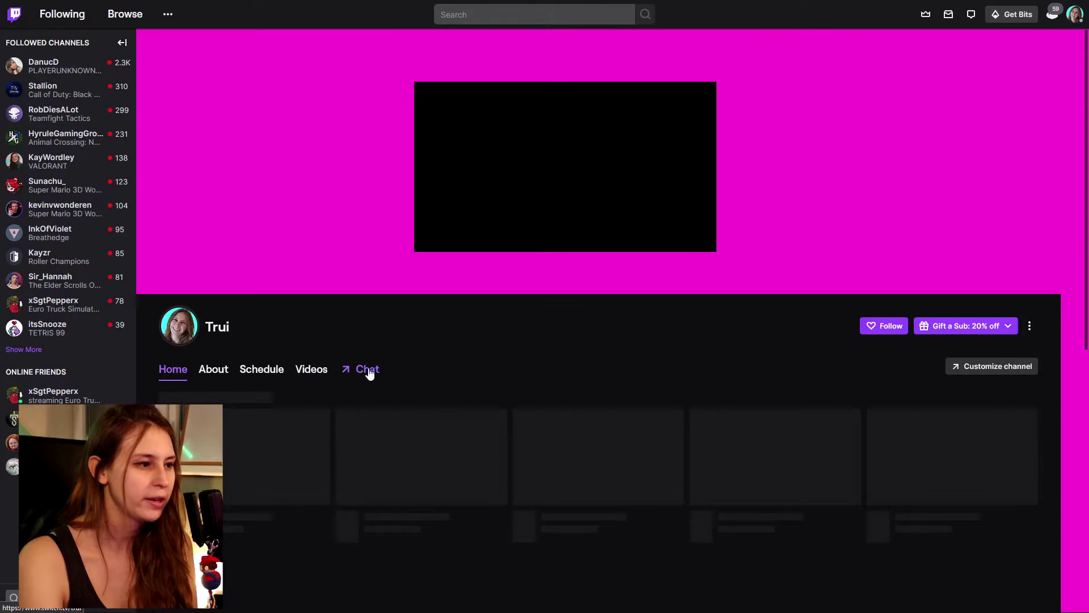
{"action": "left_click", "coordinate": [369, 372]}
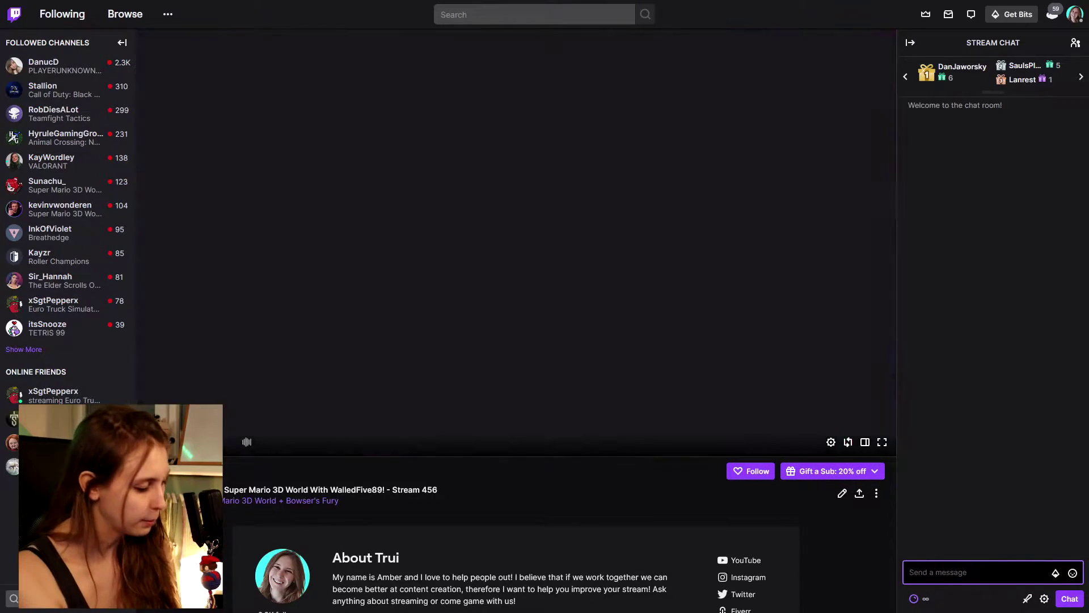
{"action": "left_click", "coordinate": [911, 562]}
{"action": "type", "text": "!video"}
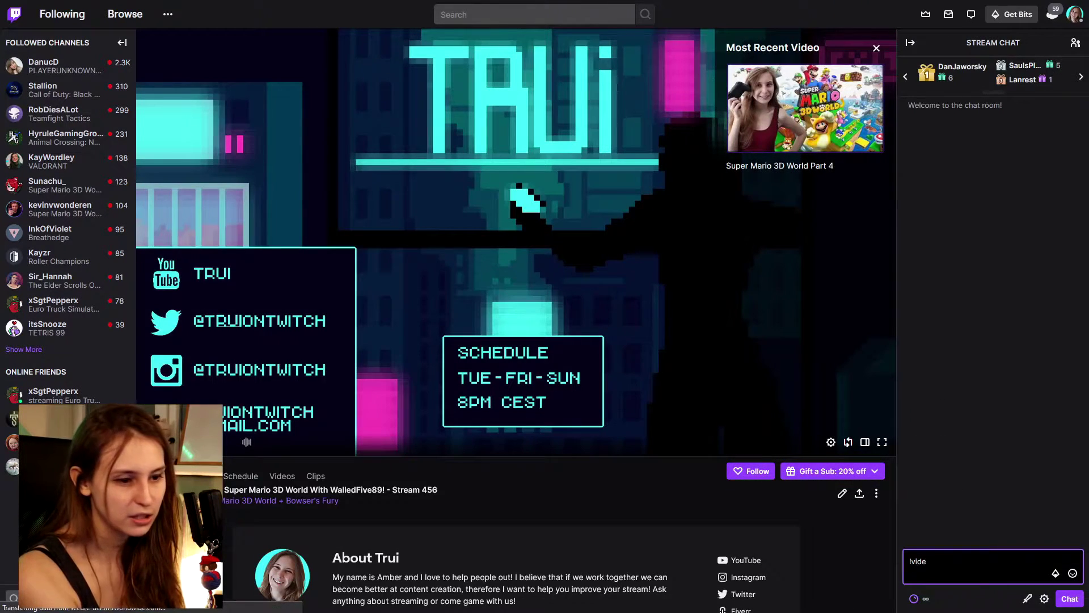
{"action": "key", "text": "Return"}
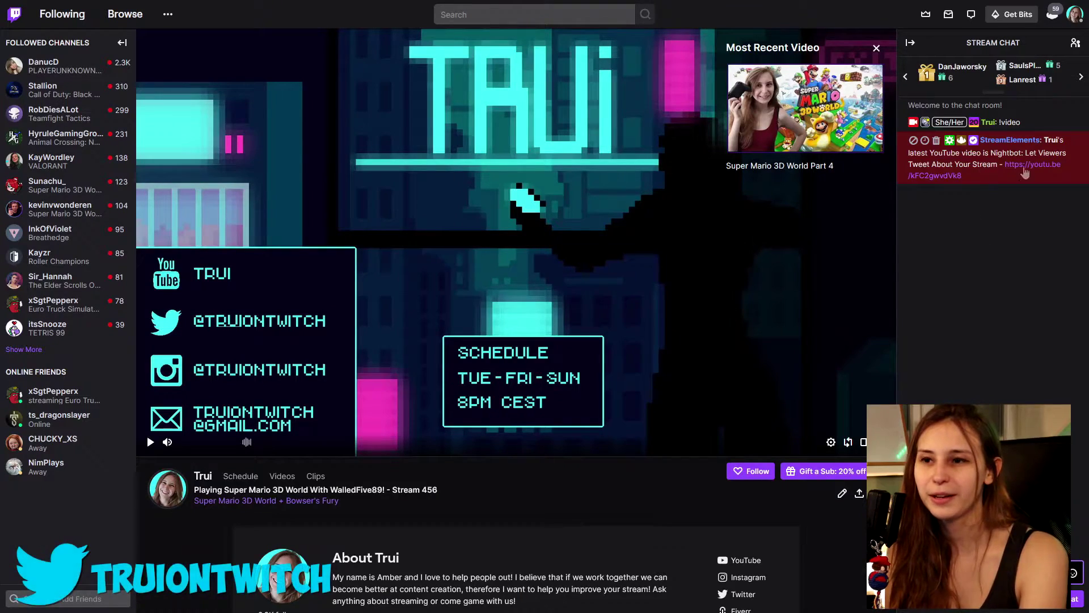
- Check the StreamElements bot's reply linking the latest YouTube video
{"action": "mouse_move", "coordinate": [1041, 173]}
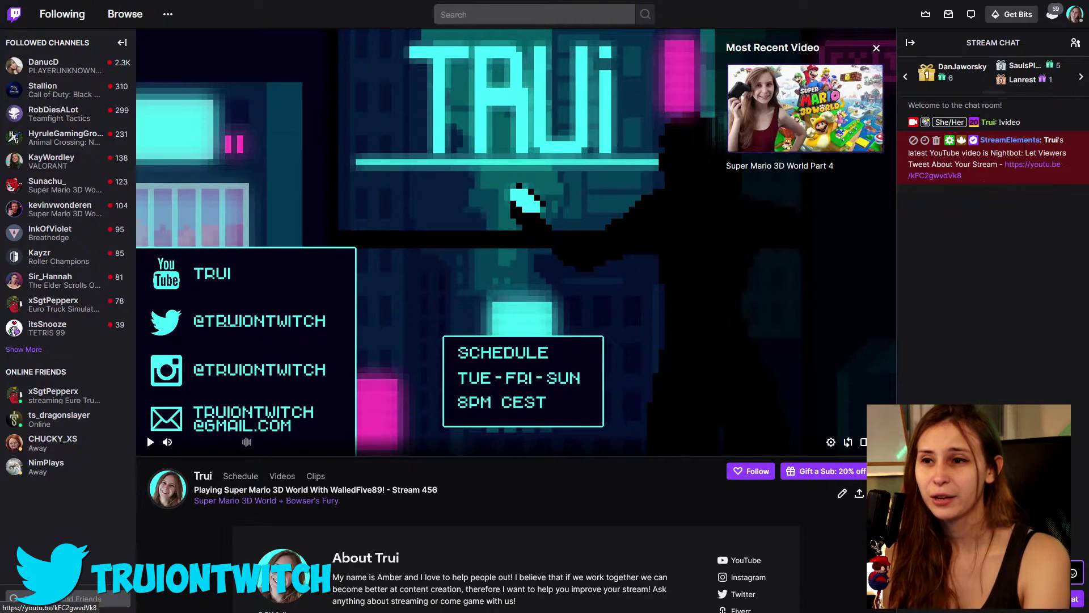
{"action": "left_click", "coordinate": [1011, 149]}
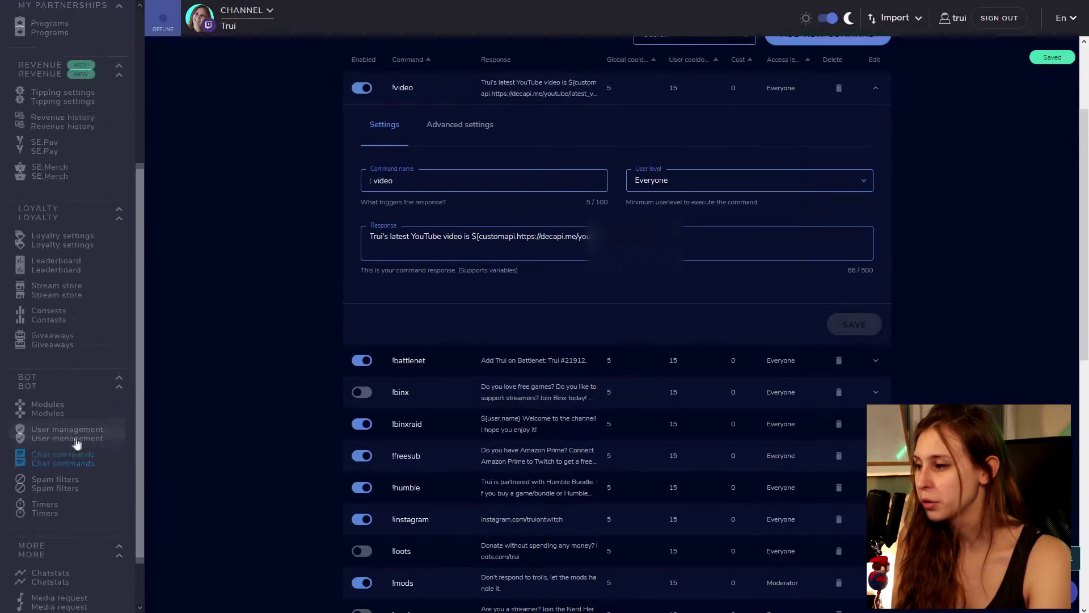
{"action": "scroll", "coordinate": [77, 443], "scroll_direction": "down", "scroll_amount": 1}
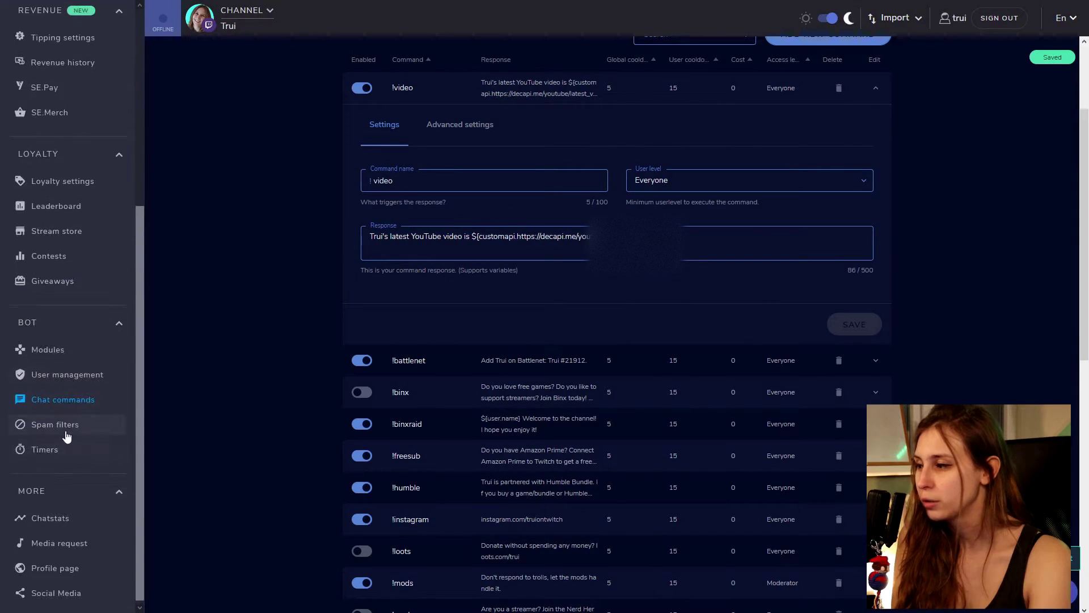
- Start a new bot timer named Video
{"action": "left_click", "coordinate": [71, 452]}
{"action": "left_click", "coordinate": [828, 122]}
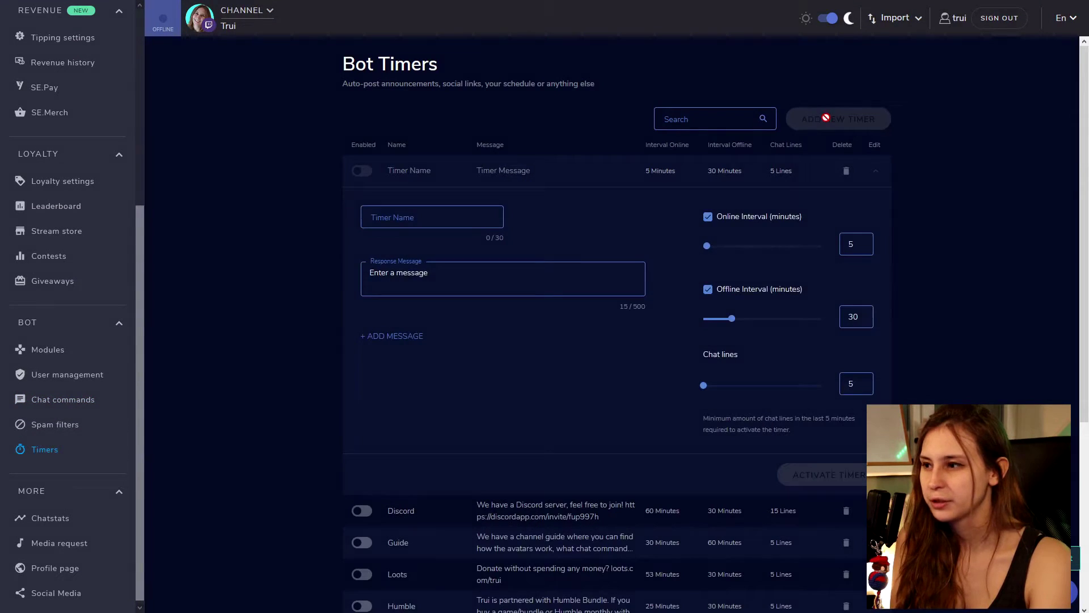
{"action": "left_click", "coordinate": [429, 210]}
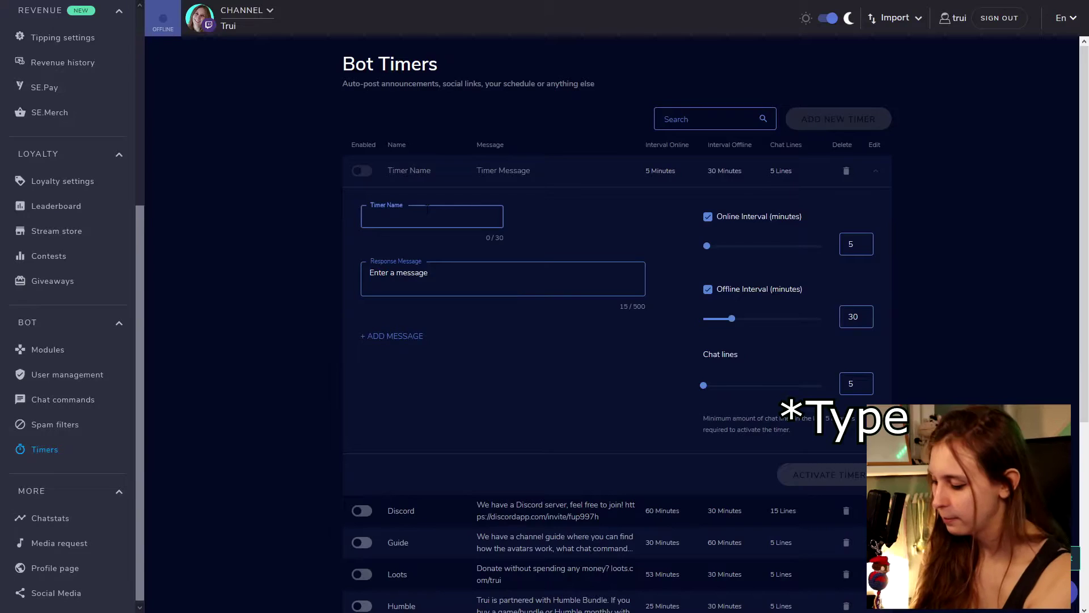
{"action": "type", "text": "Video"}
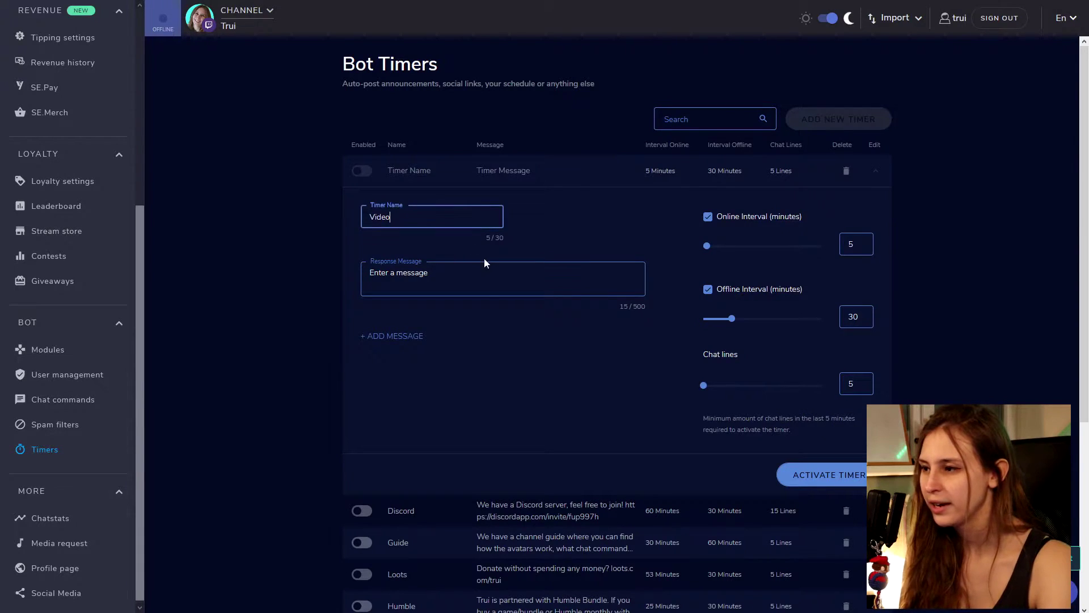
{"action": "key", "text": "Tab"}
- Write the new-video announcement message followed by the decapi latest_video variable with its ID removed
{"action": "type", "text": "Wat"}
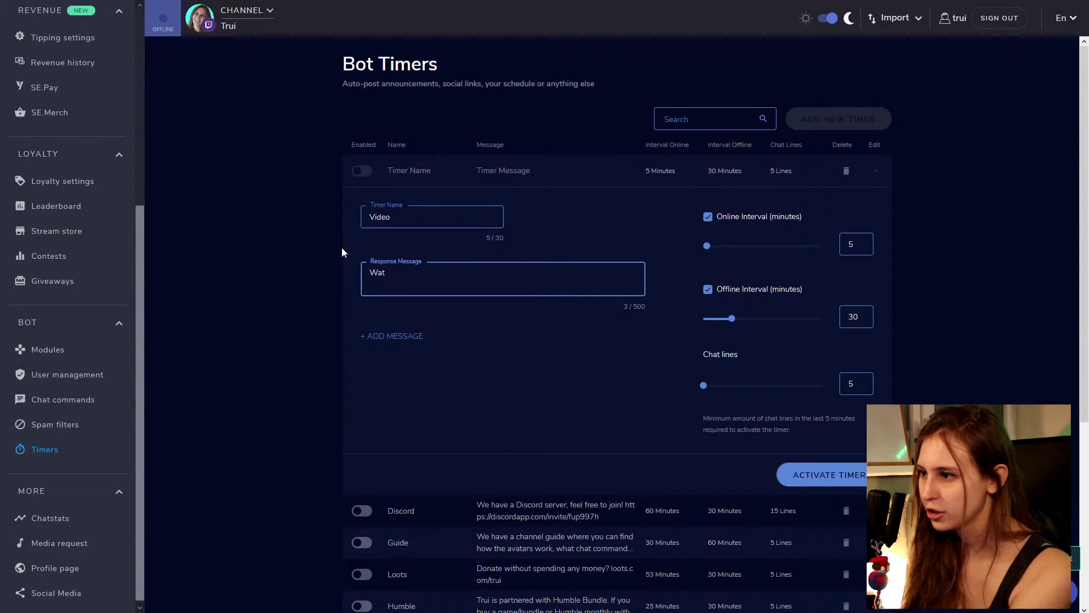
{"action": "type", "text": "ch Trui h"}
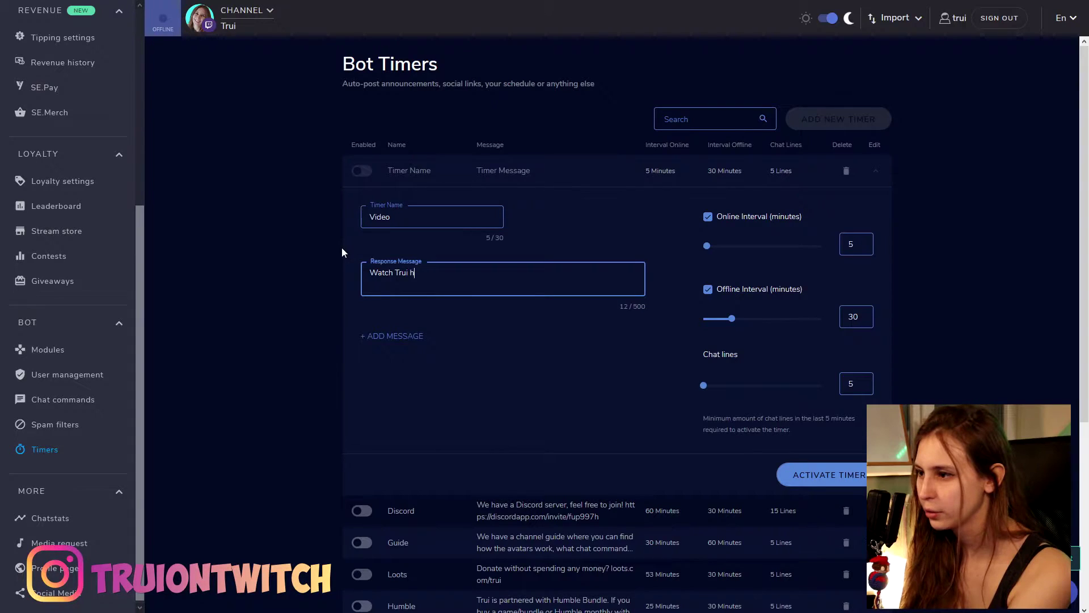
{"action": "type", "text": "er new video"}
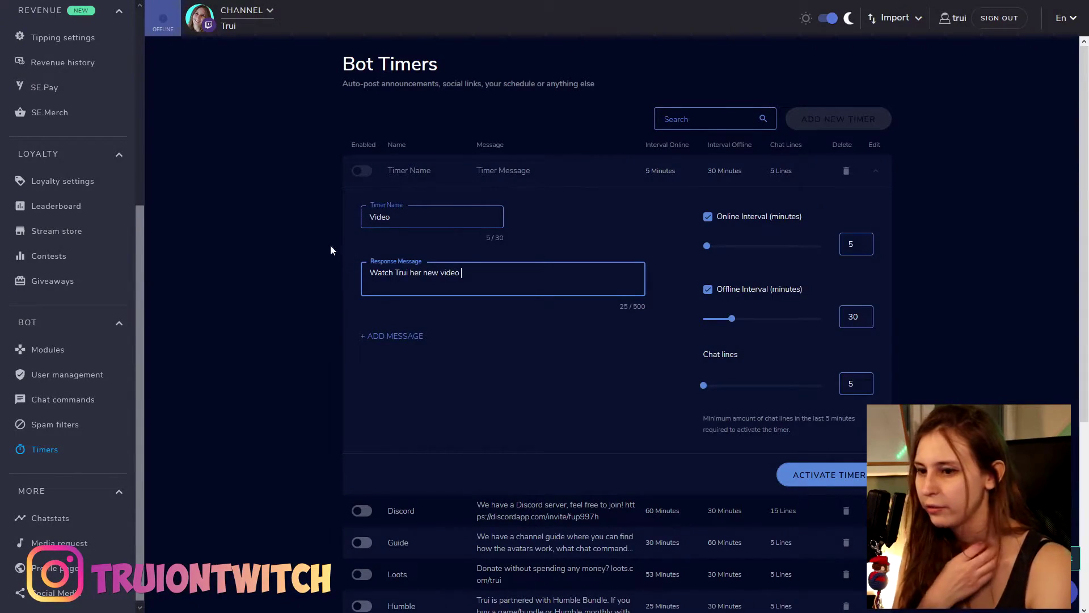
{"action": "type", "text": "${customapi.https://decapi.me/youtube/latest_video?id=YOUTUBEID }"}
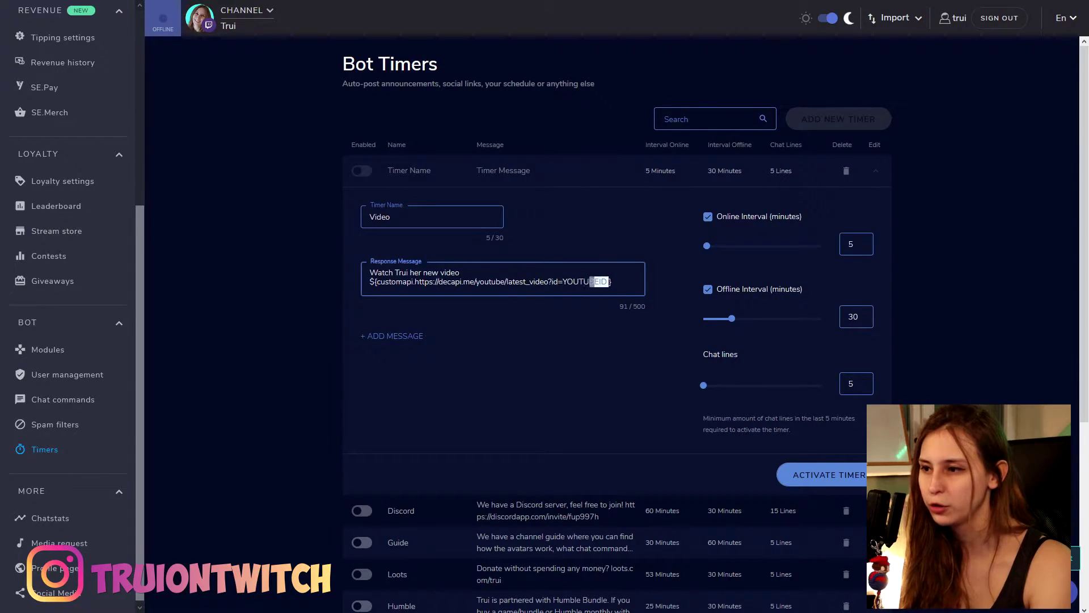
{"action": "key", "text": "BackSpace"}
{"action": "key", "text": "BackSpace"}
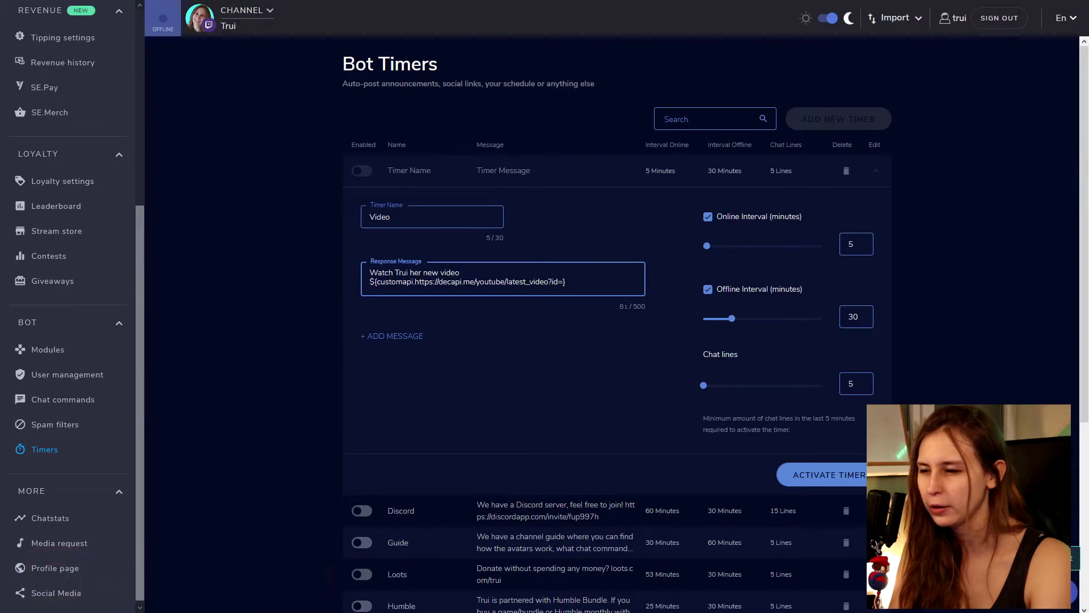
- Copy the channel ID from YouTube's advanced settings and paste it into the timer's latest_video lookup
{"action": "mouse_move", "coordinate": [208, 39]}
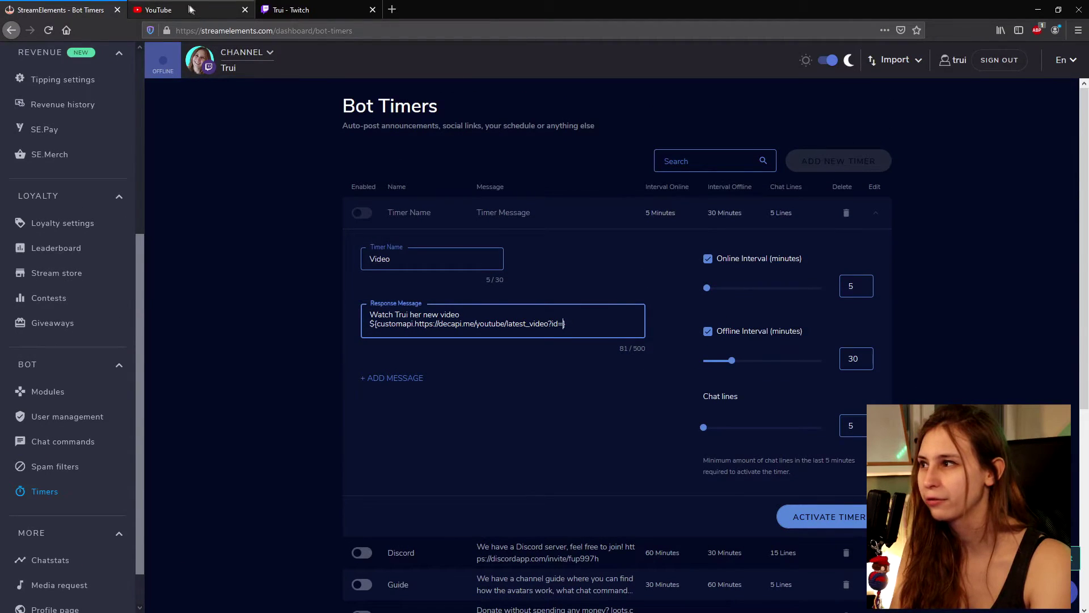
{"action": "left_click", "coordinate": [160, 12]}
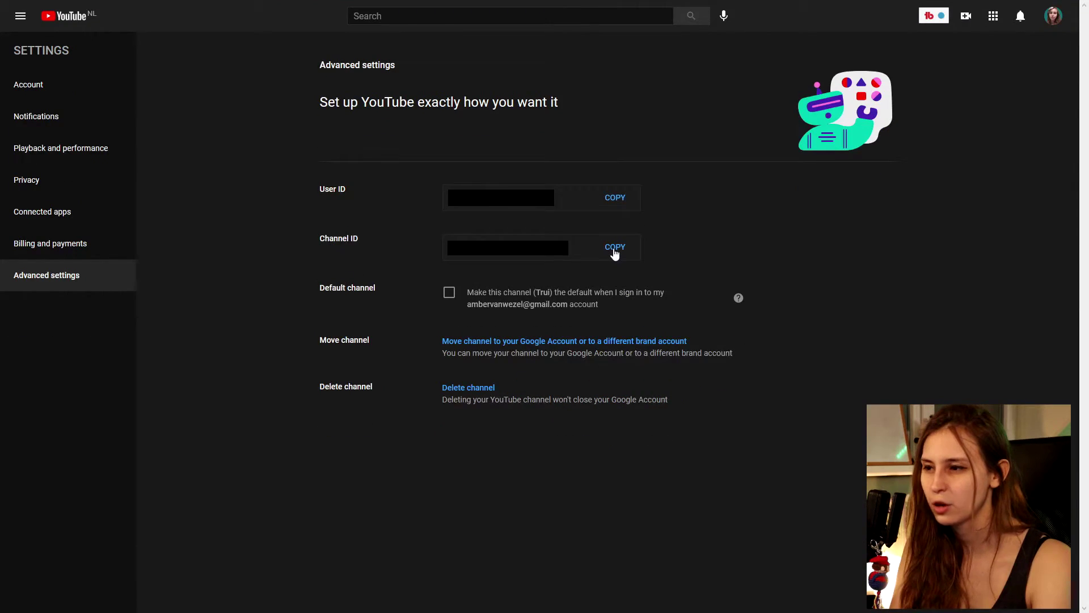
{"action": "left_click", "coordinate": [614, 250]}
{"action": "key", "text": "ctrl+Tab"}
{"action": "right_click", "coordinate": [564, 287]}
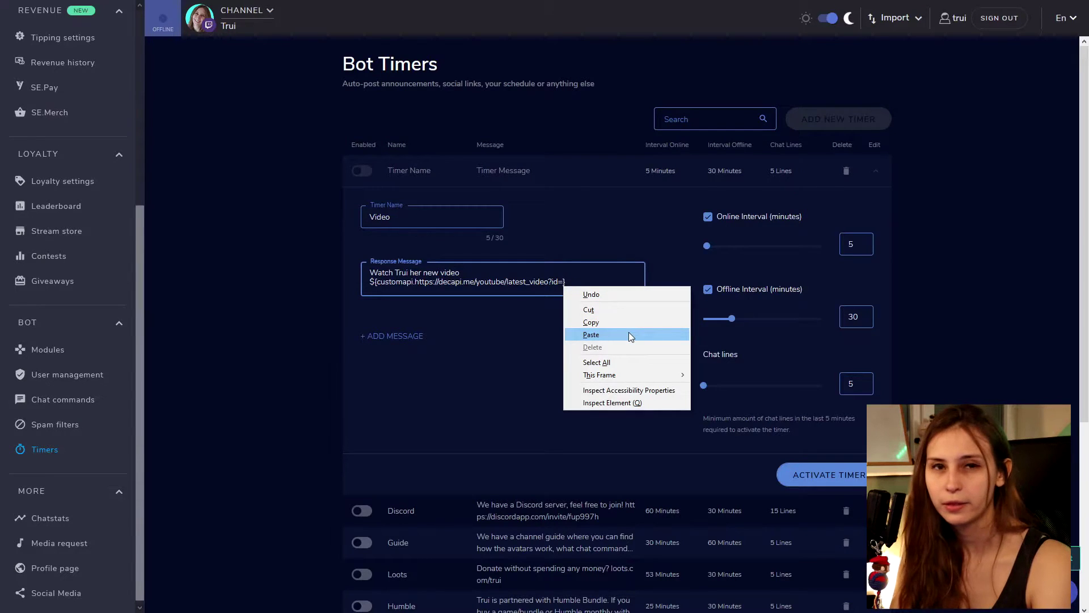
{"action": "left_click", "coordinate": [629, 335]}
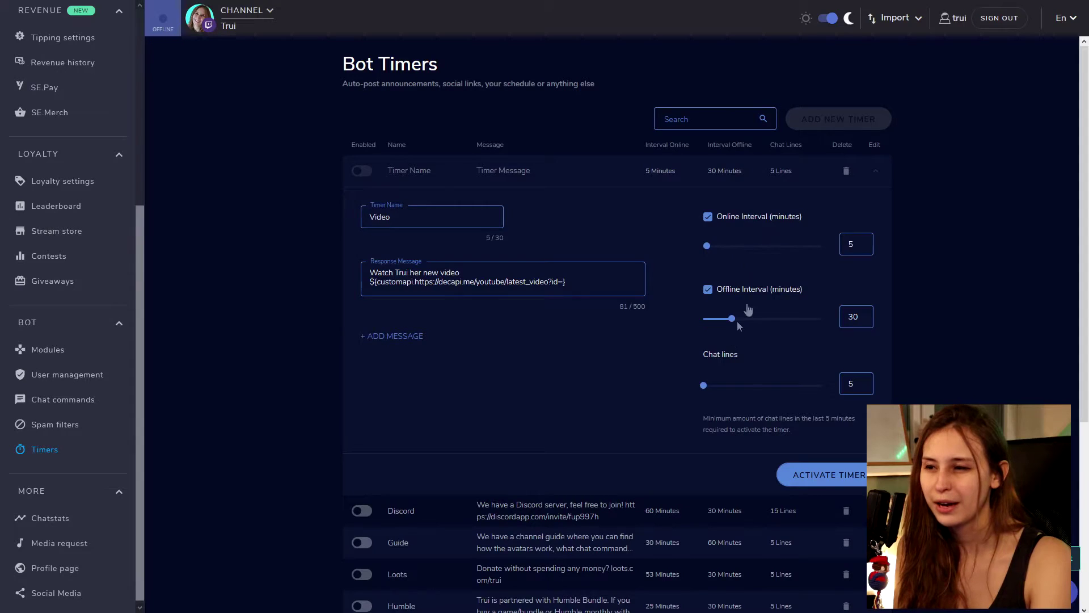
- Set the Video timer's online interval to 17 minutes and chat lines to 5
{"action": "mouse_move", "coordinate": [708, 244]}
{"action": "left_mouse_down"}
{"action": "mouse_move", "coordinate": [773, 246]}
{"action": "mouse_move", "coordinate": [722, 246]}
{"action": "mouse_move", "coordinate": [715, 259]}
{"action": "left_mouse_up"}
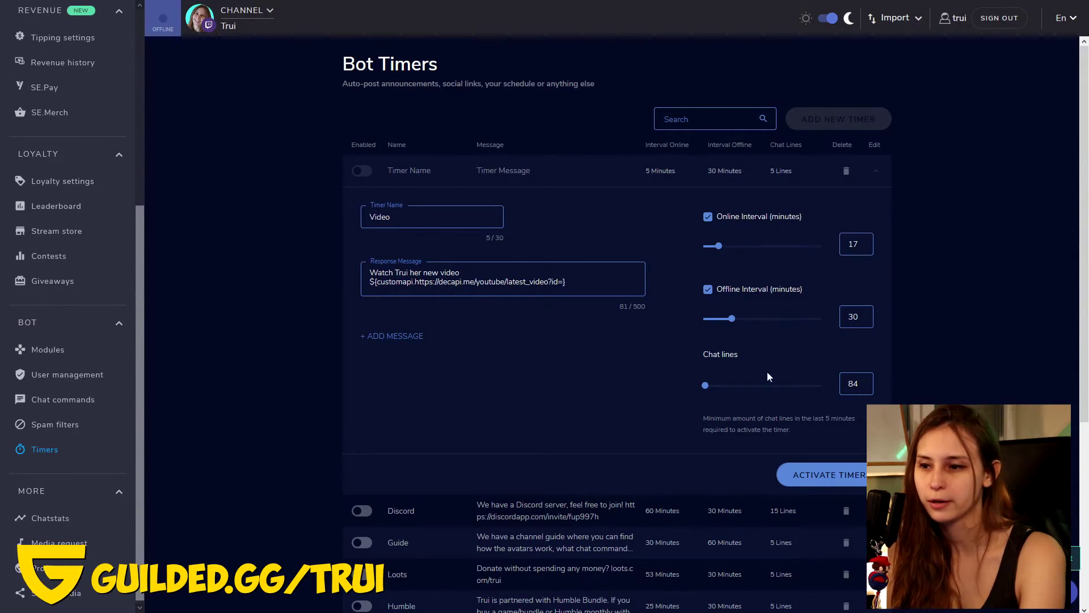
{"action": "double_click", "coordinate": [854, 383]}
{"action": "type", "text": "5"}
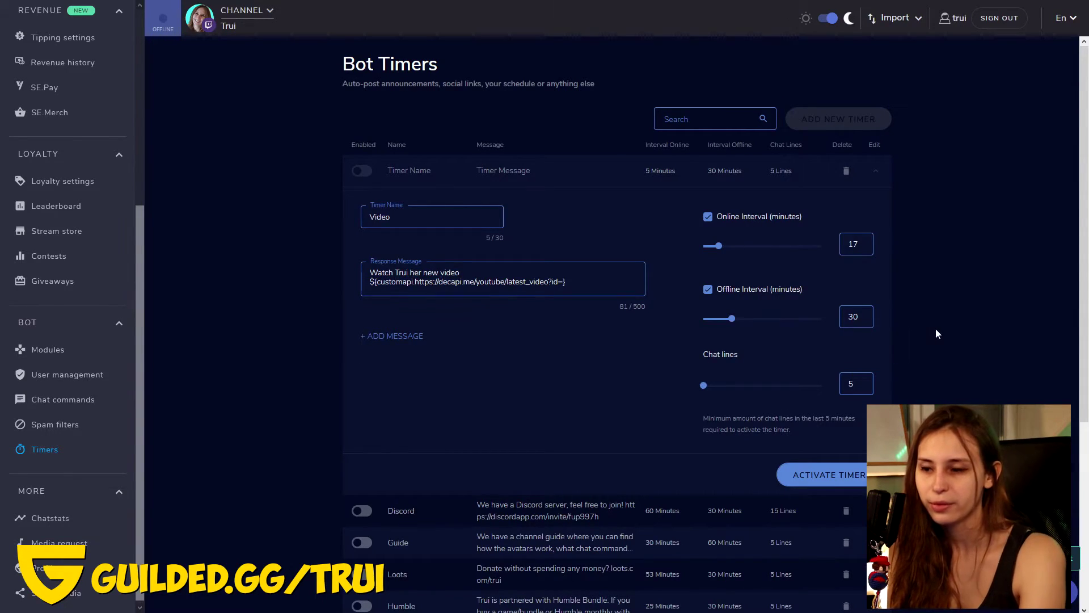